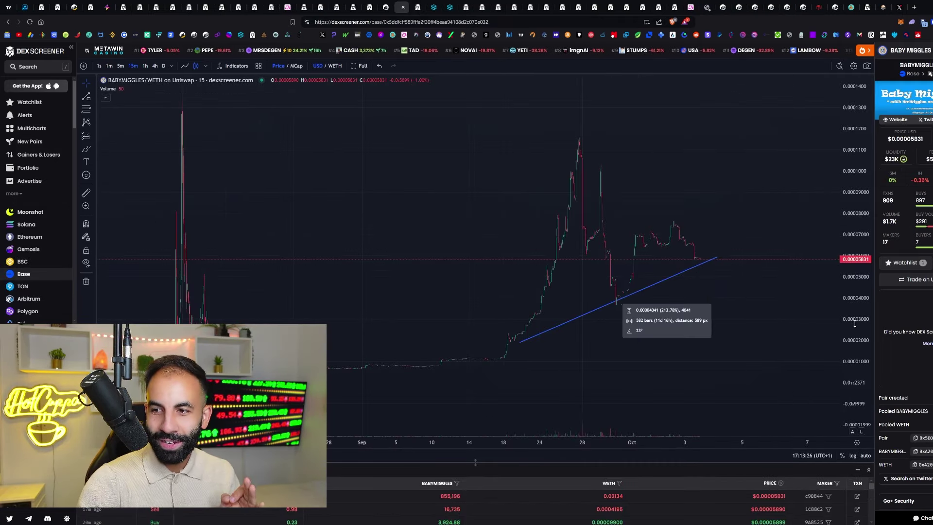
Finish the blue upward trend line on BabyMiggles, then move to the BabyCrash/WETH chart.
left_click_drag(854, 323, 855, 285)
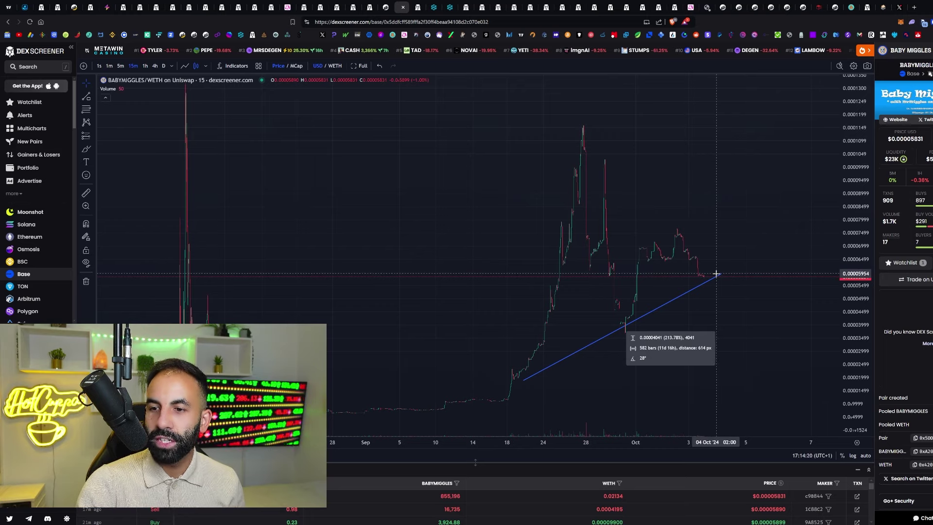
left_click(720, 274)
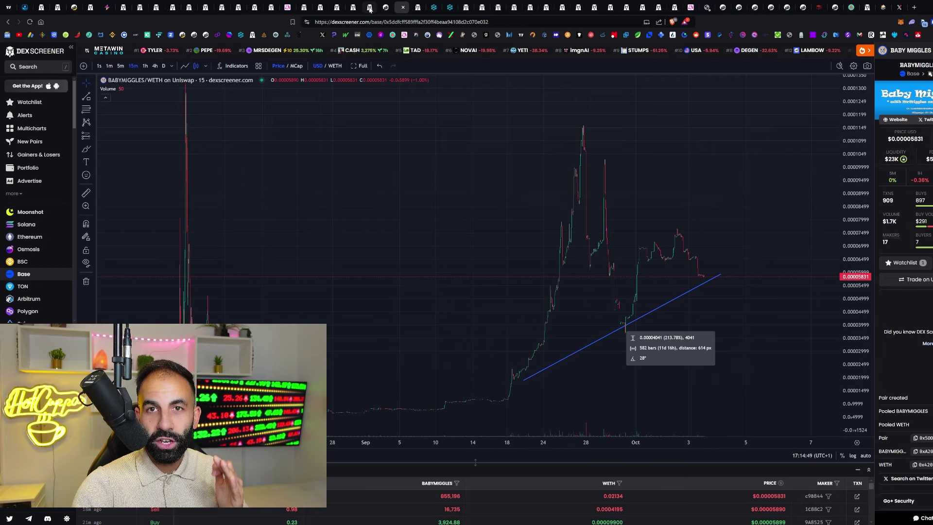
left_click(675, 8)
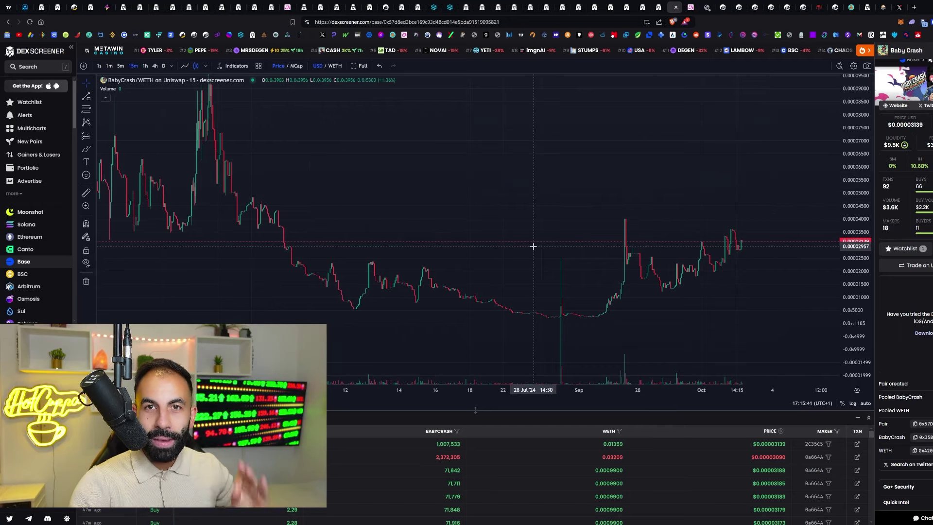
Enlarge the BabyCrash chart over the trades list and compress the time axis back to July.
left_click_drag(475, 410, 475, 485)
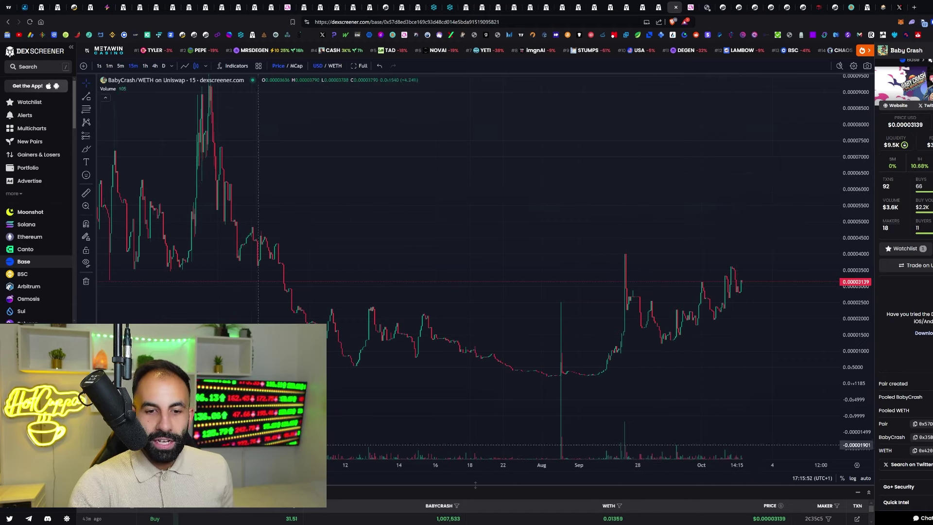
scroll(535, 202, "down", 2)
left_click_drag(535, 201, 542, 204)
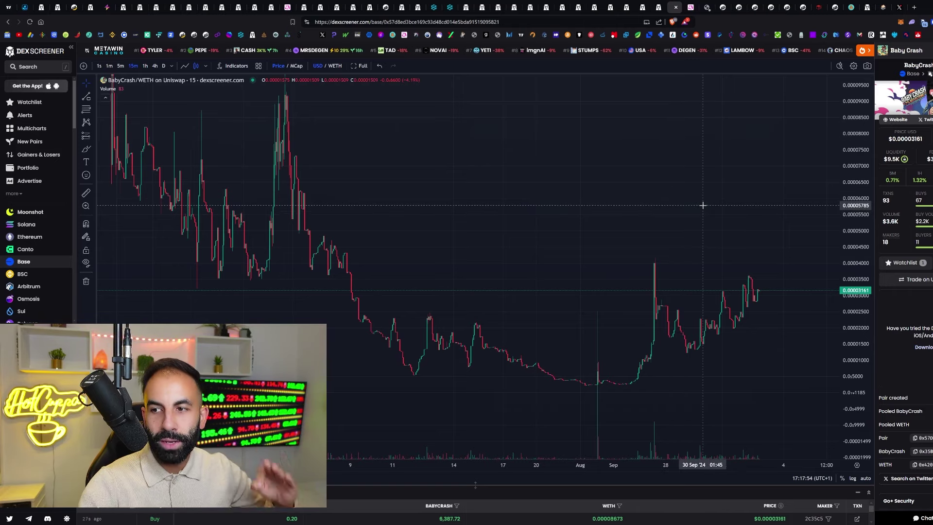
left_click_drag(526, 464, 567, 465)
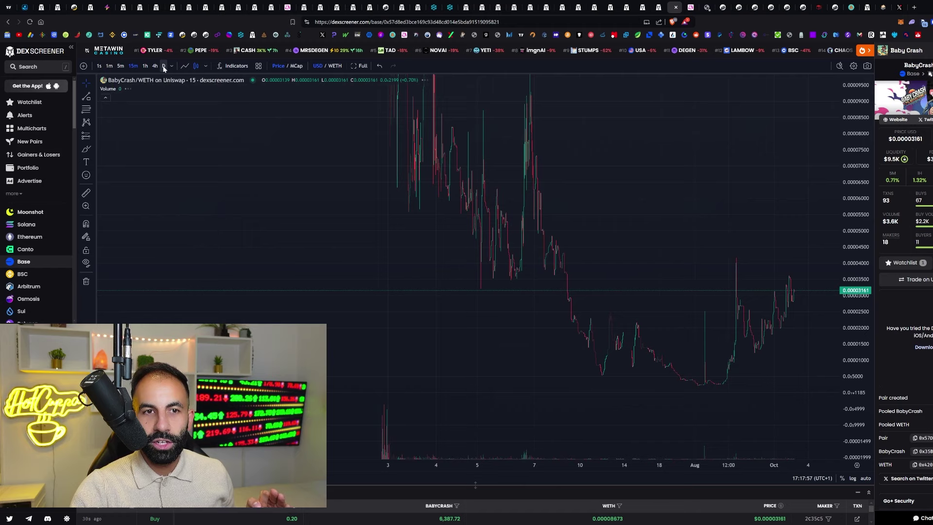
type("1D")
Switch BabyCrash to daily candles and rescale them to fill the chart.
key("Return")
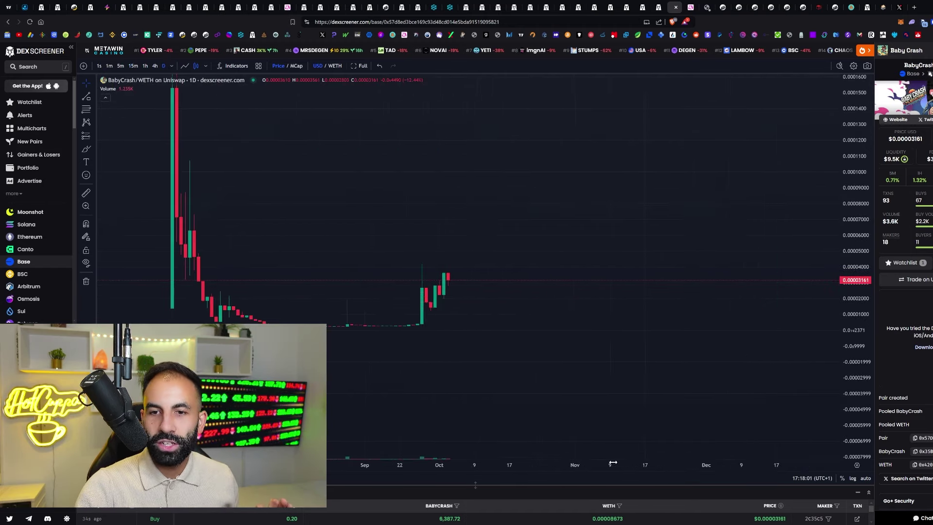
mouse_move(525, 343)
left_mouse_down()
mouse_move(785, 463)
mouse_move(635, 401)
mouse_move(757, 377)
left_mouse_up()
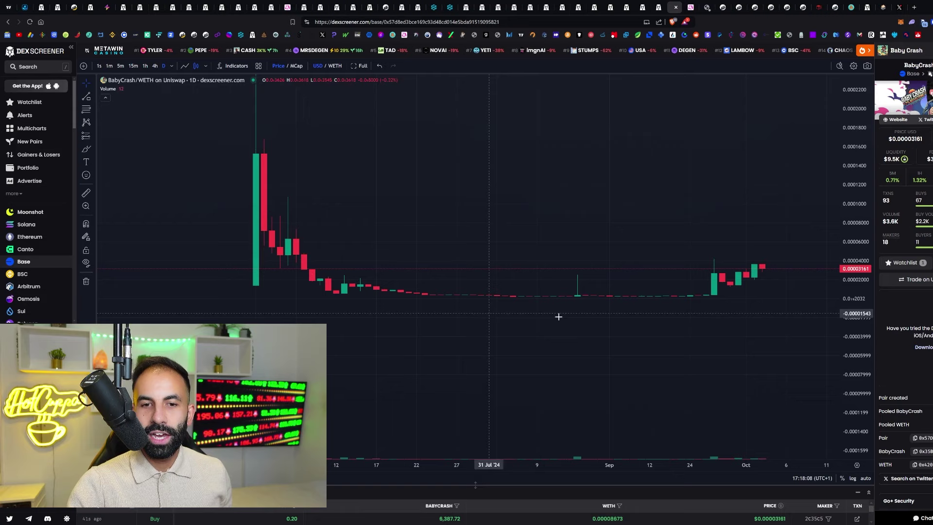
left_click_drag(424, 325, 362, 323)
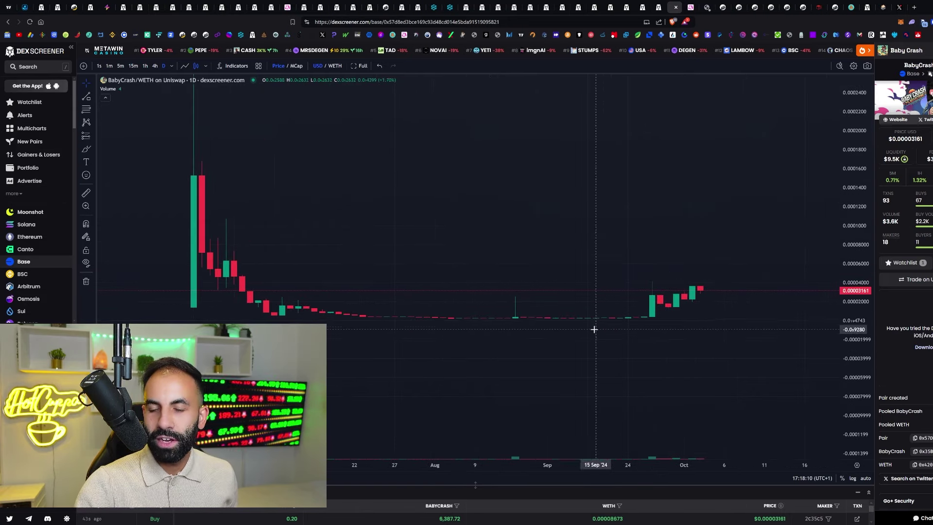
left_click_drag(854, 454, 854, 320)
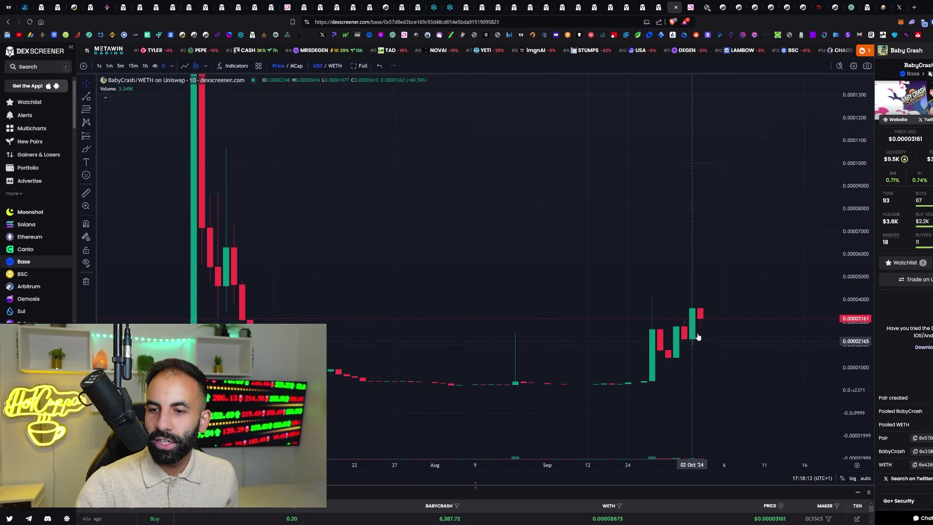
Switch to 1-hour candles and rescale prices so July to October history fills the view.
left_click(145, 65)
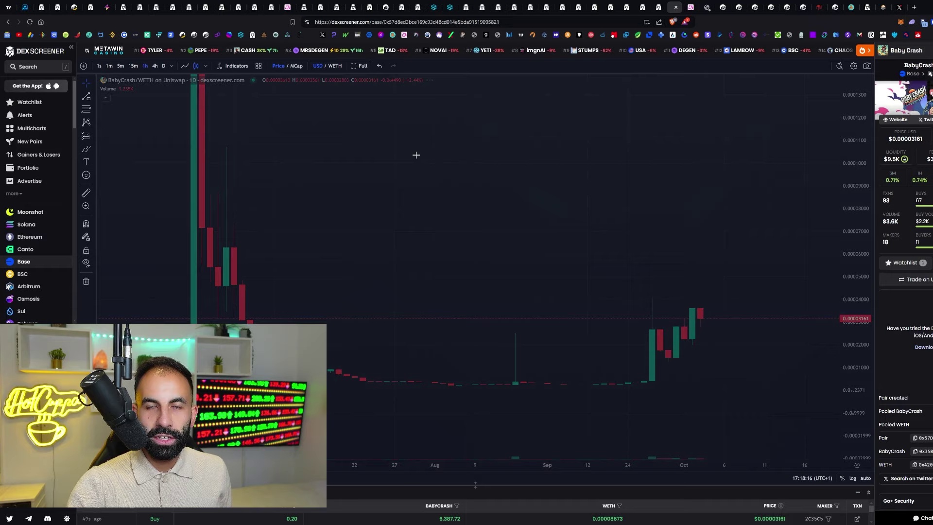
left_click_drag(851, 295, 763, 239)
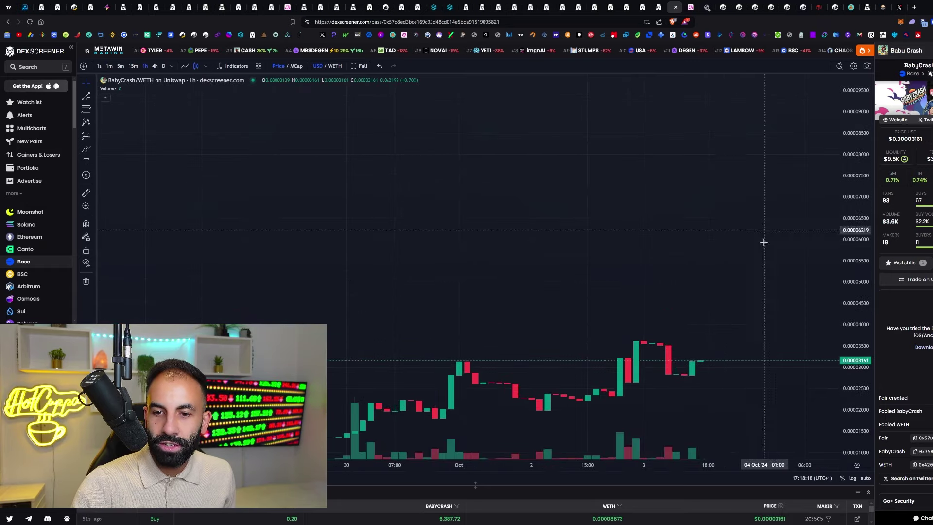
scroll(493, 328, "down", 5)
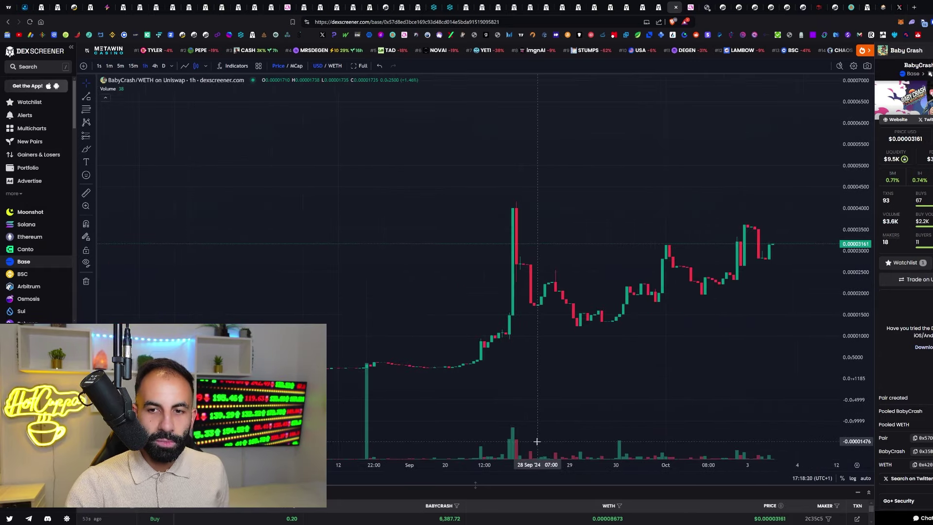
scroll(632, 416, "down", 3)
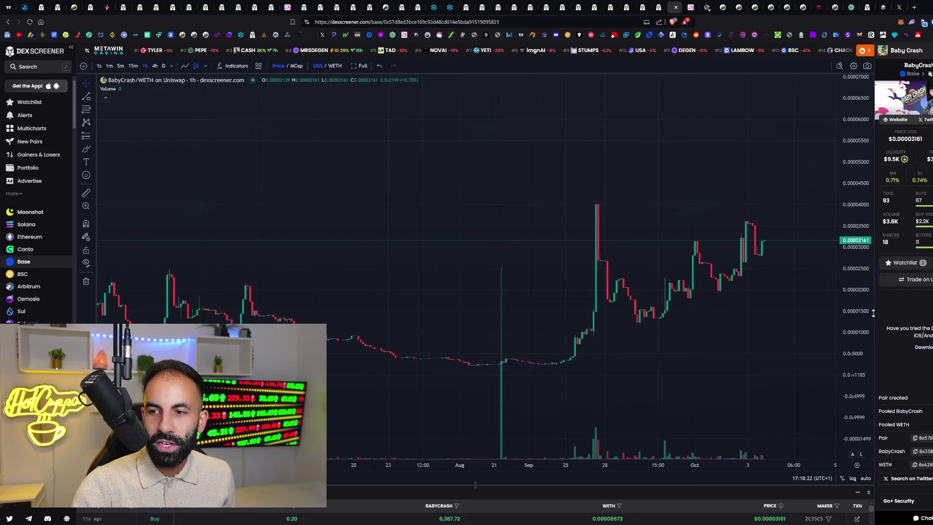
left_click_drag(831, 273, 752, 298)
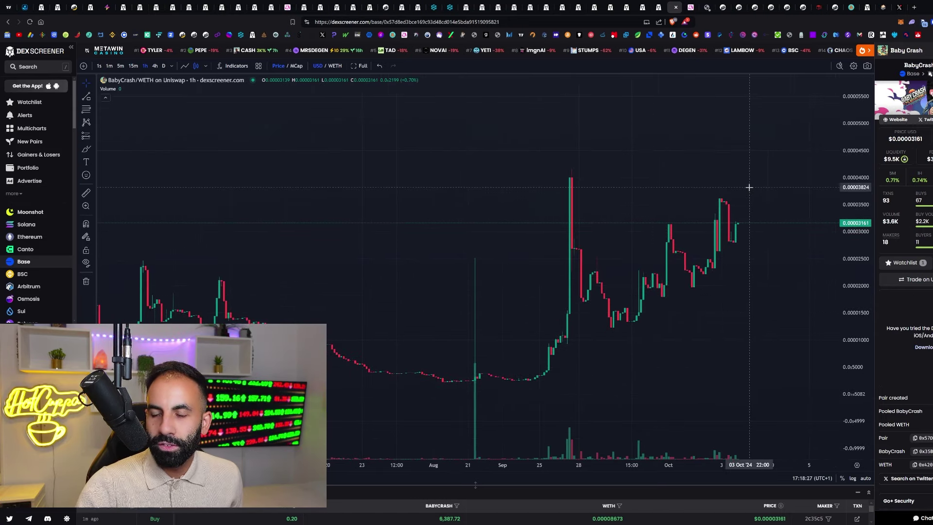
scroll(742, 260, "down", 3)
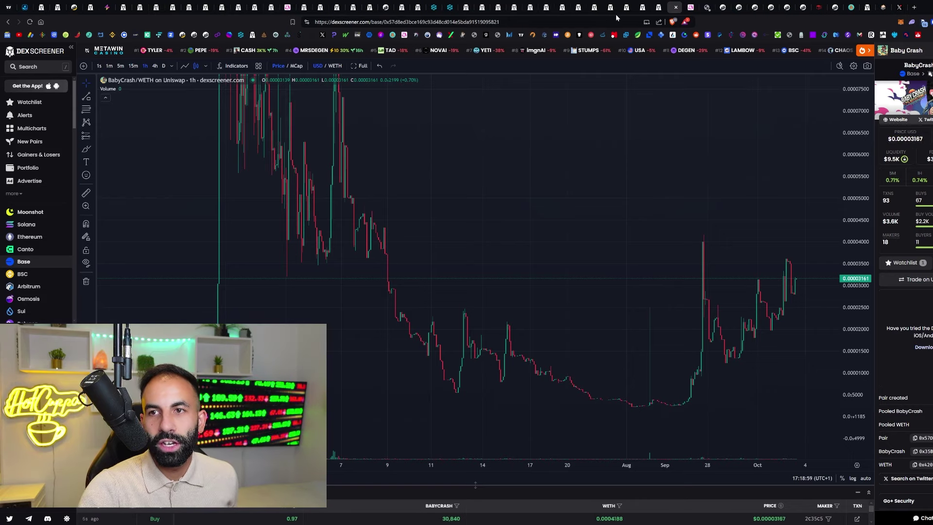
Move to the Crash/WETH daily chart and pan and stretch prices around the early peak.
left_click(515, 8)
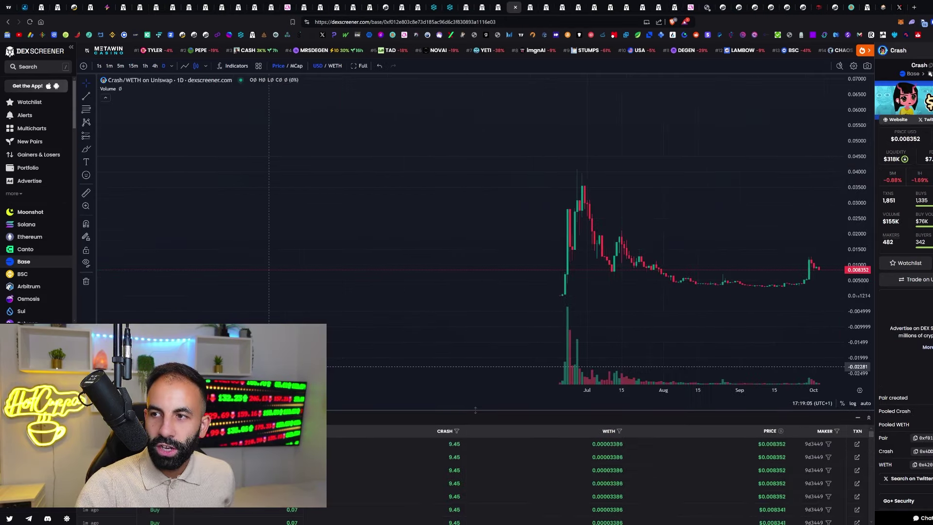
scroll(680, 381, "up", 3)
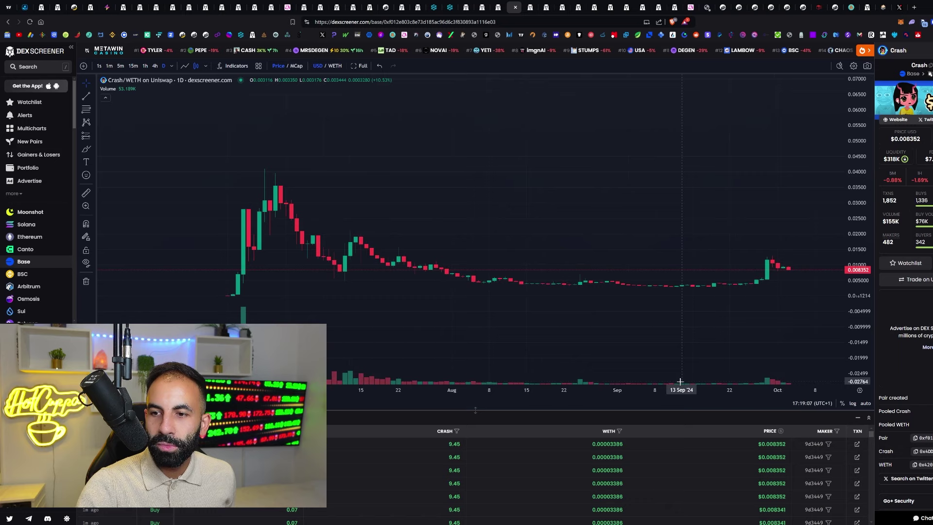
left_click_drag(321, 197, 256, 194)
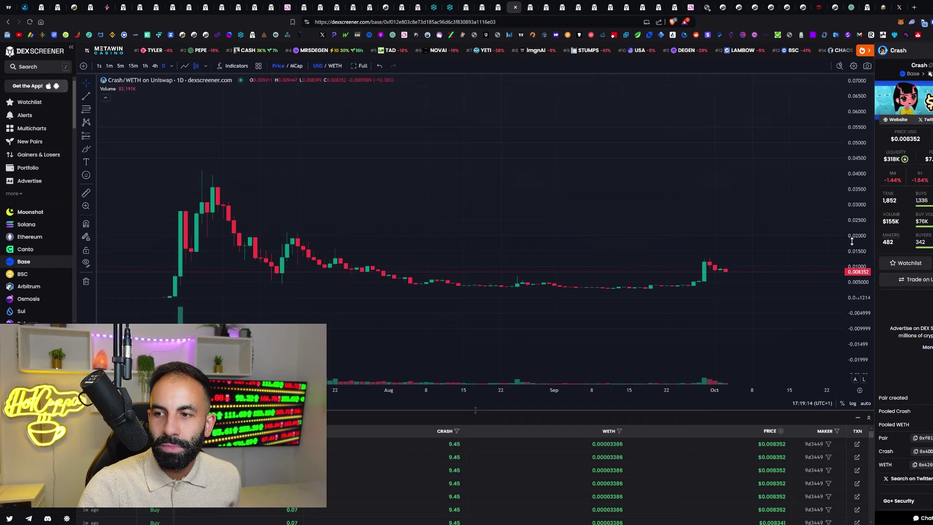
left_click_drag(850, 236, 850, 170)
left_click_drag(566, 204, 555, 171)
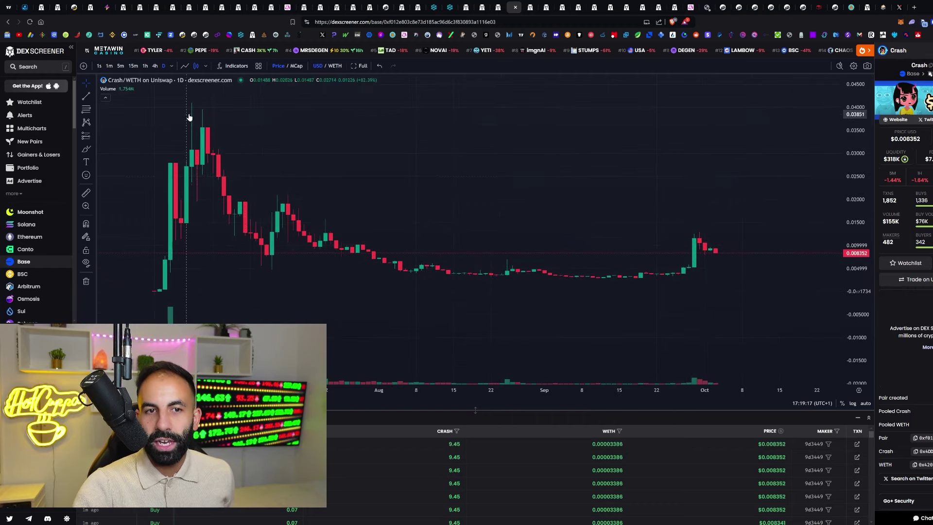
left_click_drag(231, 106, 253, 106)
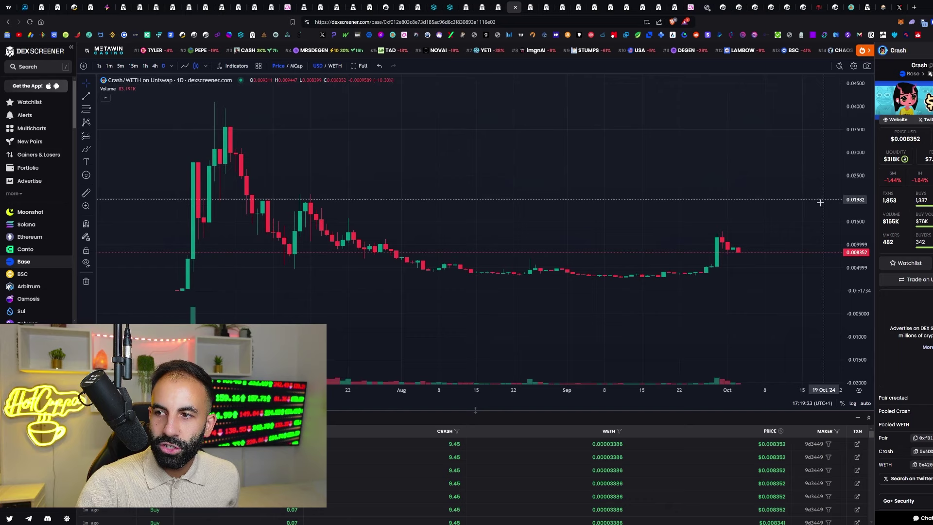
left_click_drag(787, 224, 792, 246)
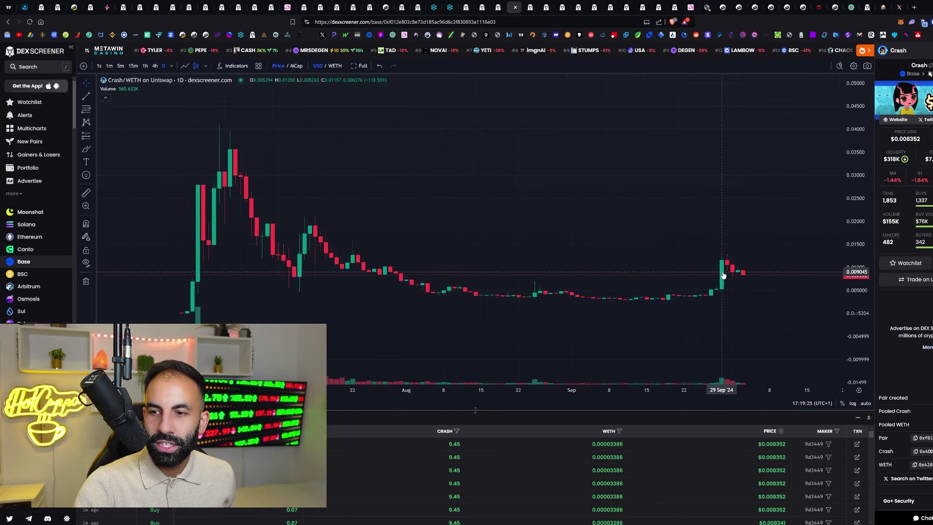
left_click_drag(865, 307, 865, 269)
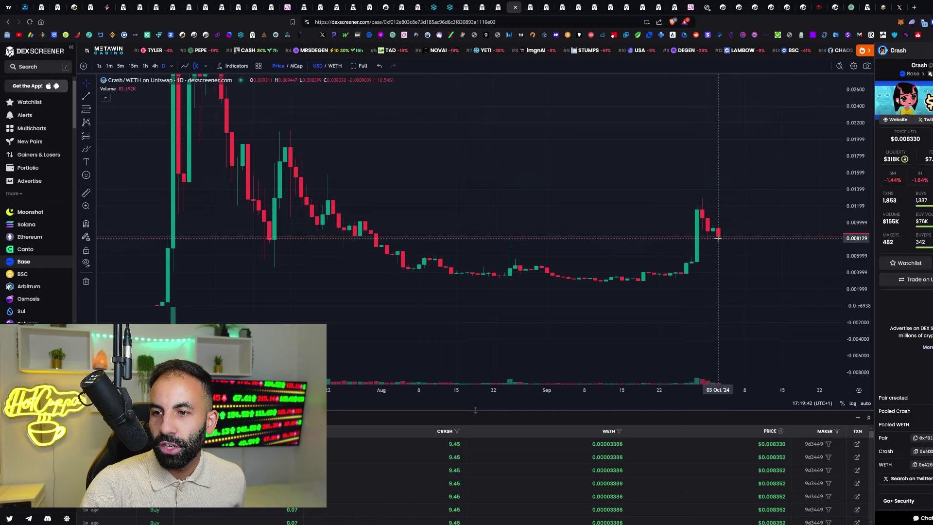
Enlarge the Crash chart over the trades list and zoom in on the recent daily candles.
left_click_drag(740, 243, 756, 215)
left_click_drag(475, 410, 476, 476)
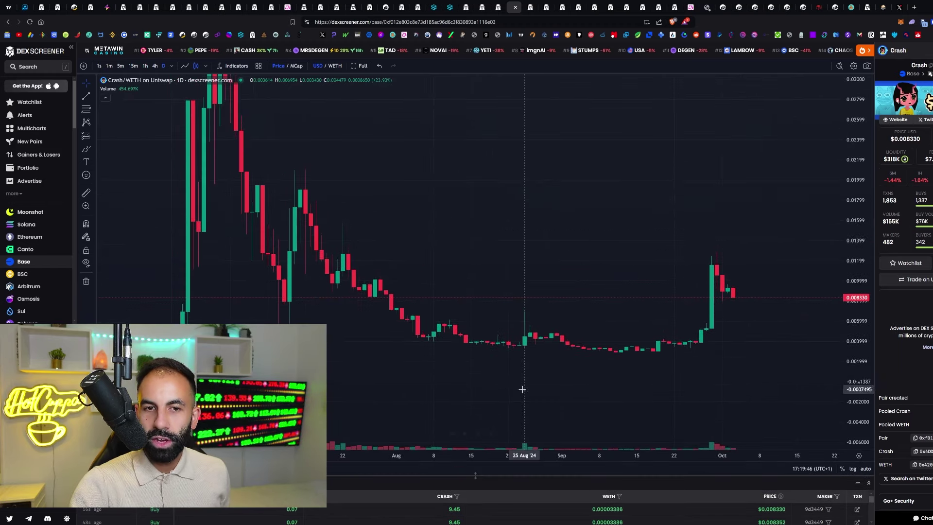
left_click_drag(523, 389, 545, 381)
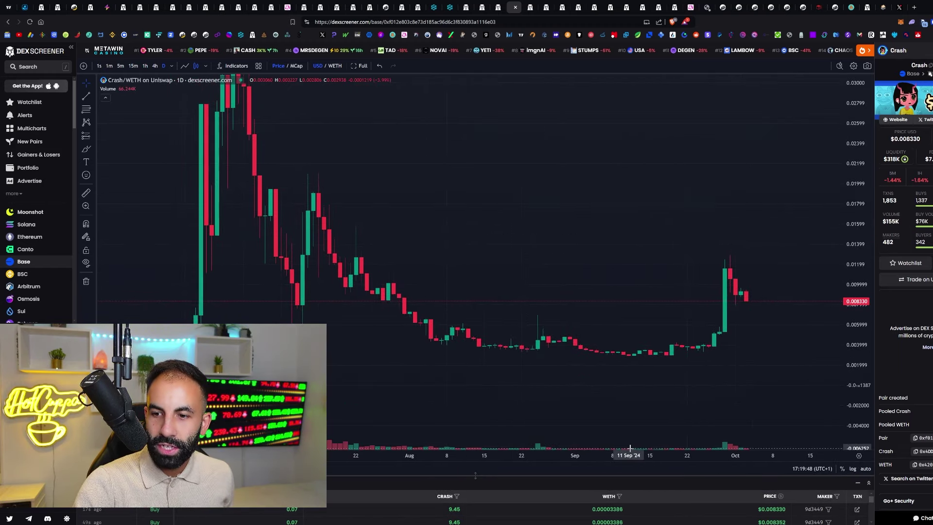
left_click_drag(630, 447, 676, 398)
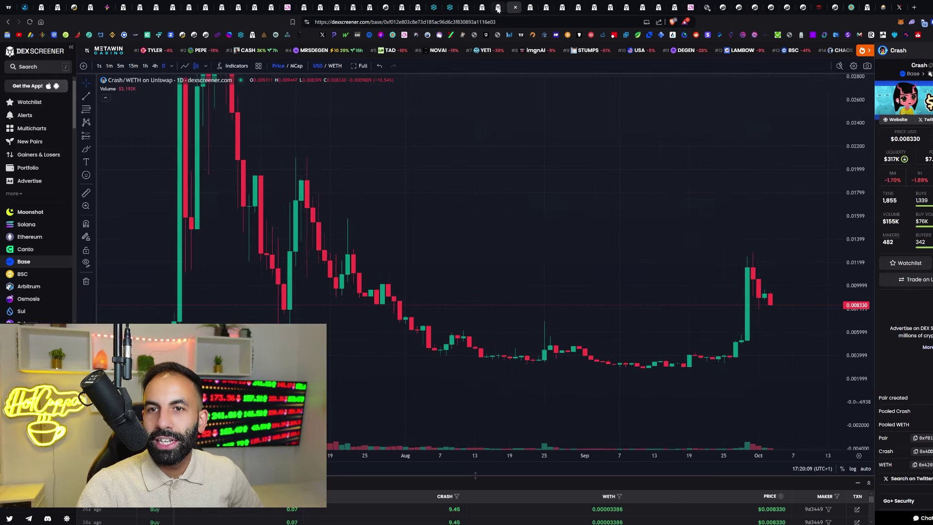
Return to the BabyCrash/WETH hourly chart and nudge it left and right to review it.
left_click(675, 7)
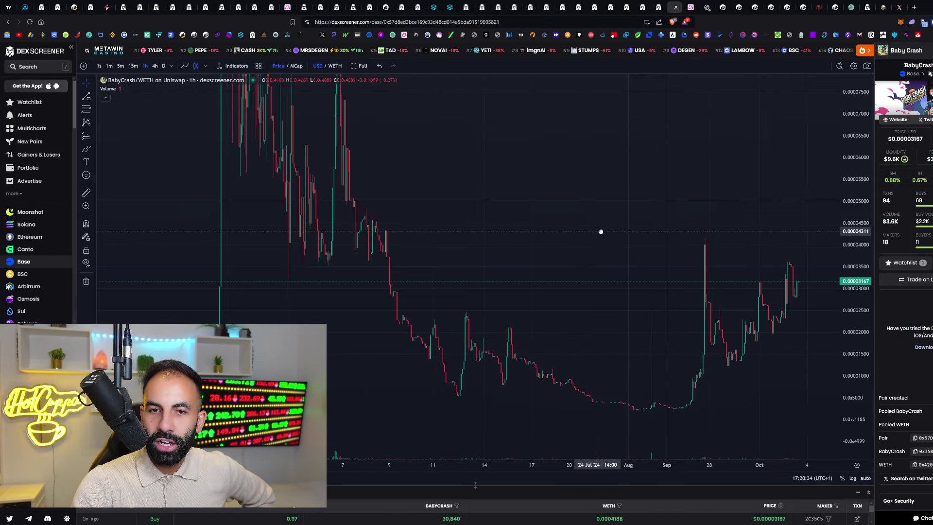
left_click_drag(597, 232, 605, 236)
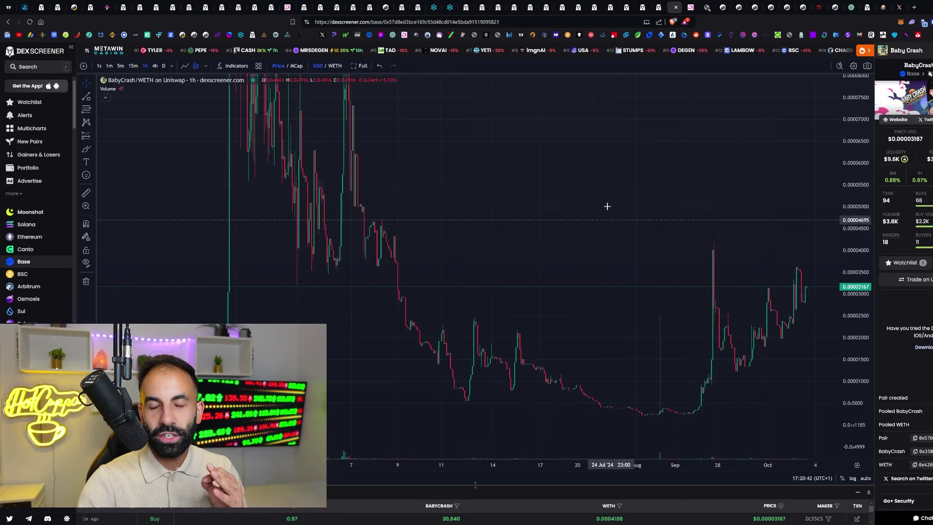
left_click_drag(596, 175, 591, 189)
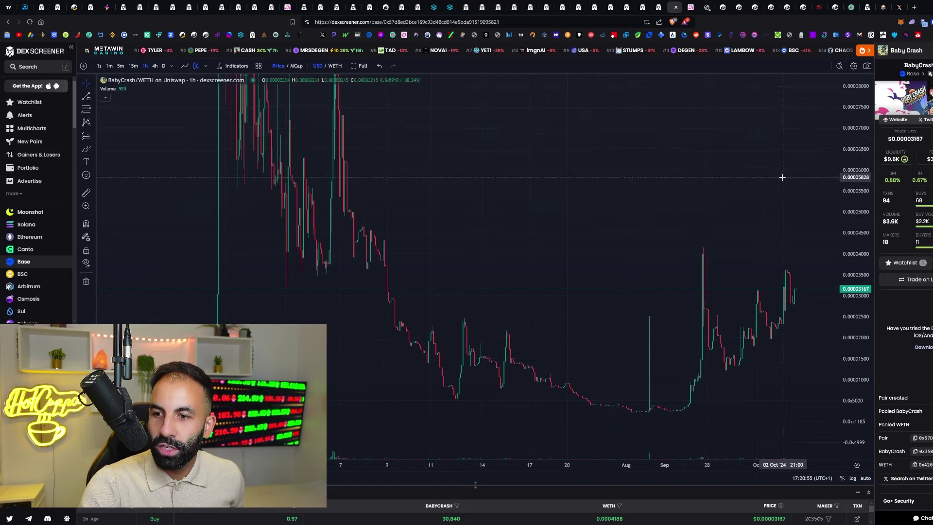
left_click_drag(783, 177, 752, 184)
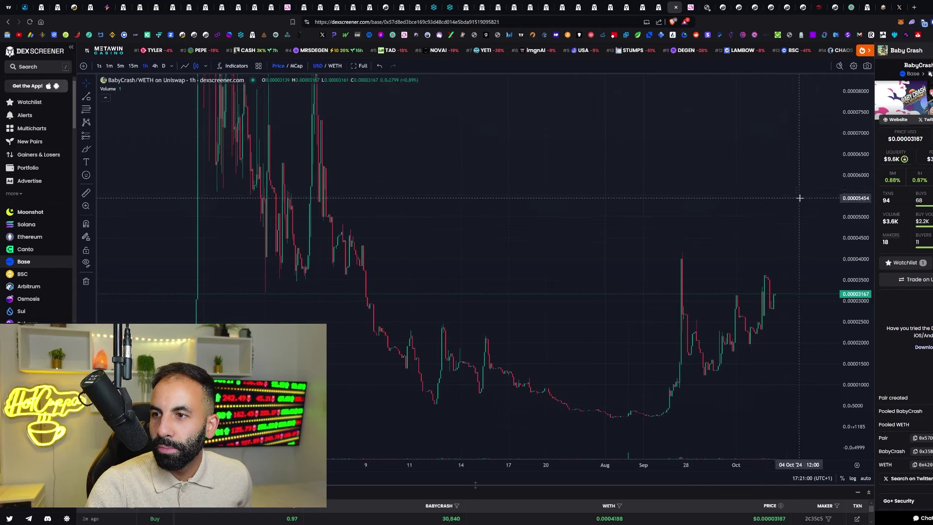
left_click_drag(799, 200, 785, 192)
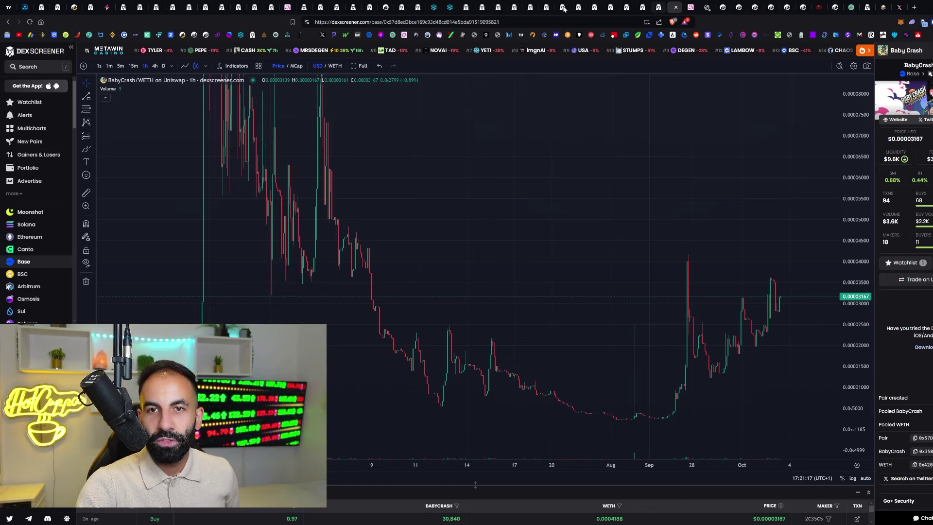
Return to the Crash/WETH daily chart and pan it slightly right.
left_click(514, 8)
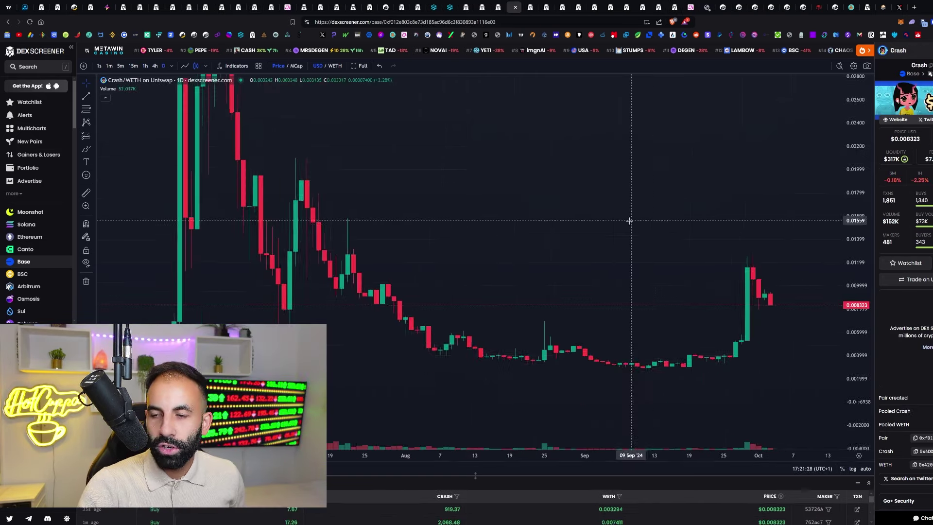
left_click_drag(628, 220, 664, 228)
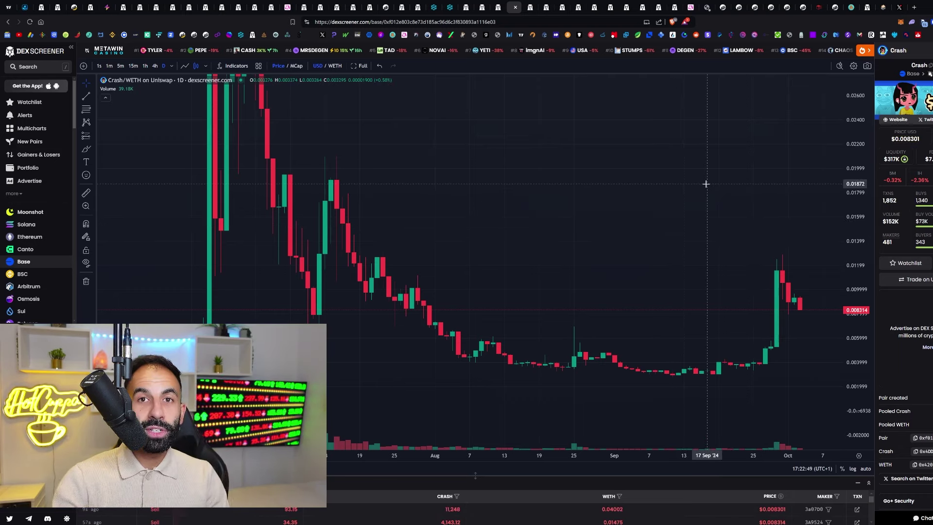
left_click_drag(737, 184, 743, 184)
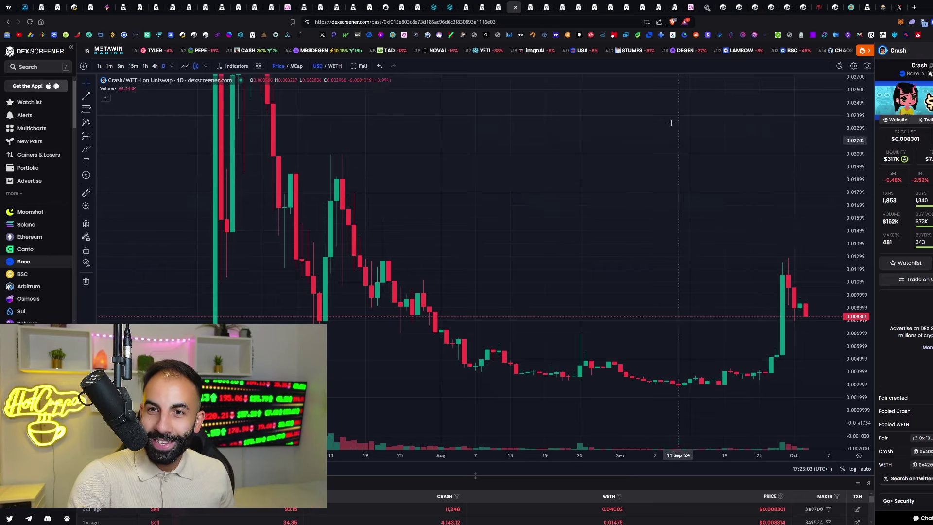
left_click(674, 8)
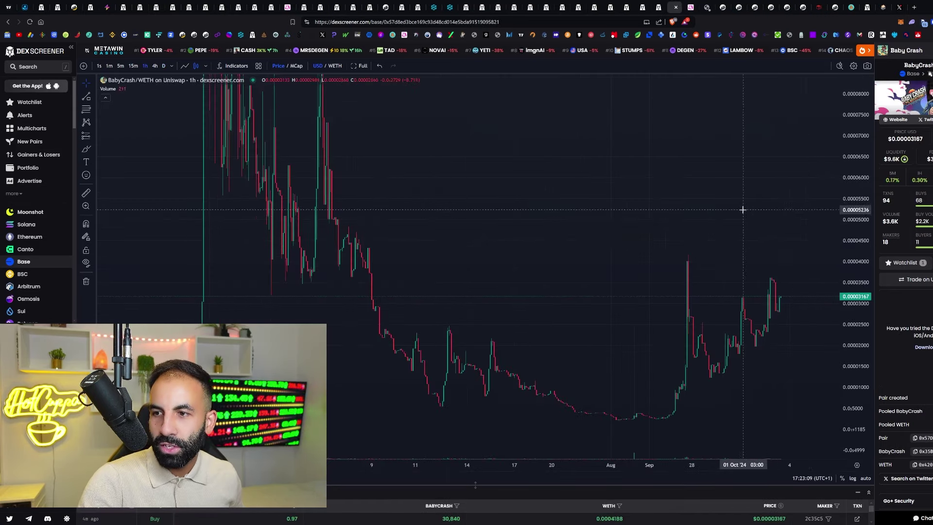